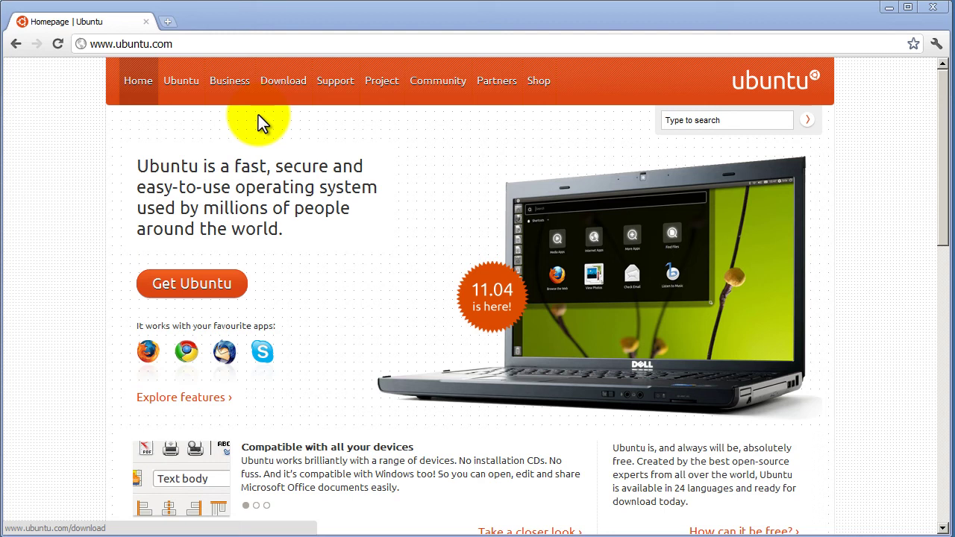
Step: Go to the Ubuntu download page and choose Download and install
click(228, 297)
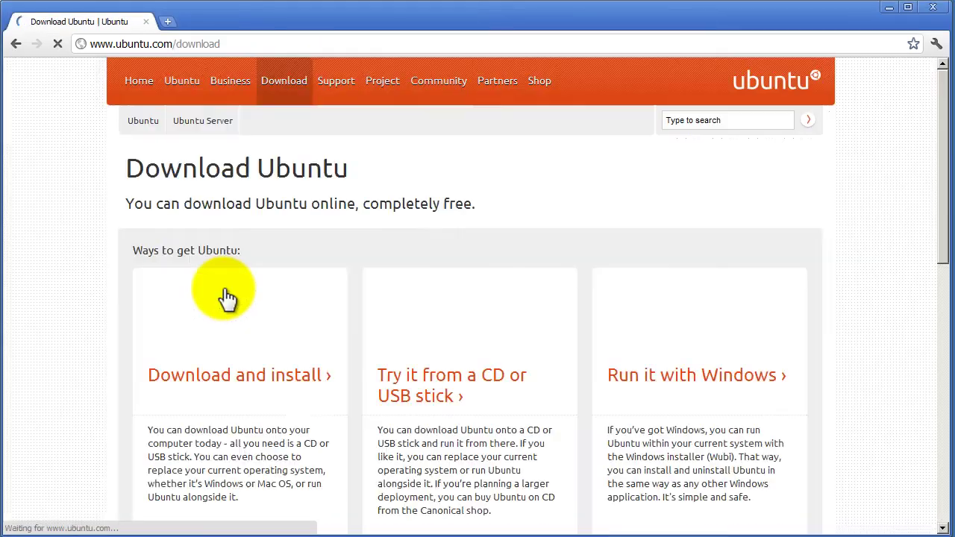
scroll(227, 297, down, 2)
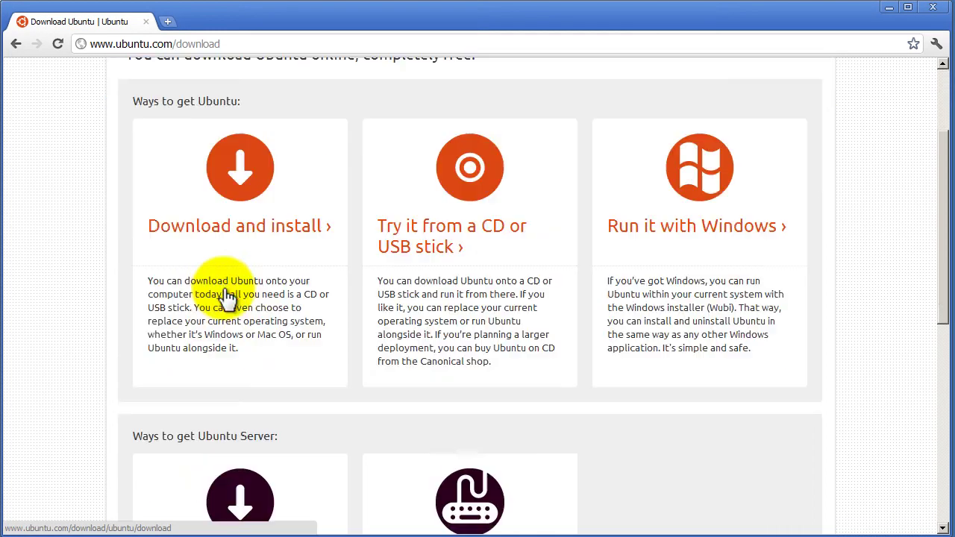
scroll(295, 320, up, 1)
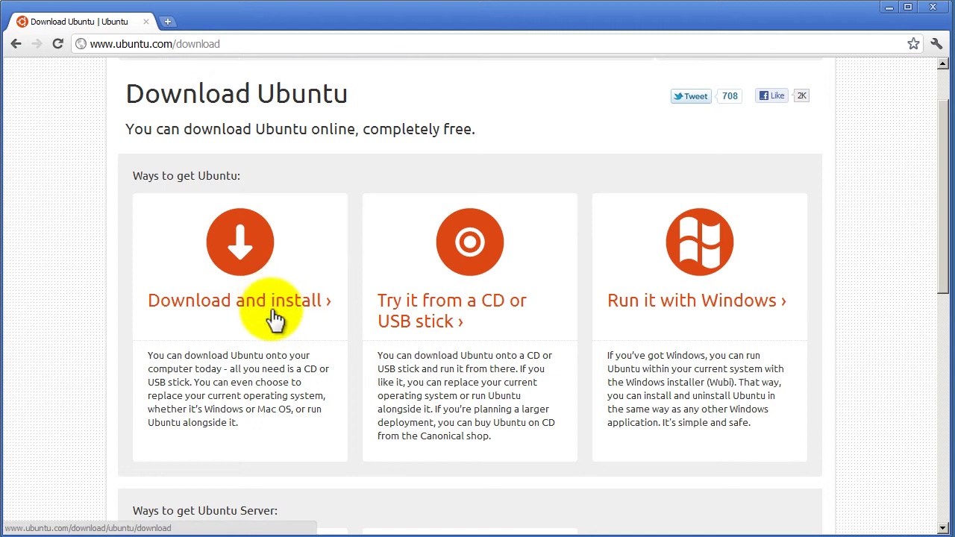
click(275, 320)
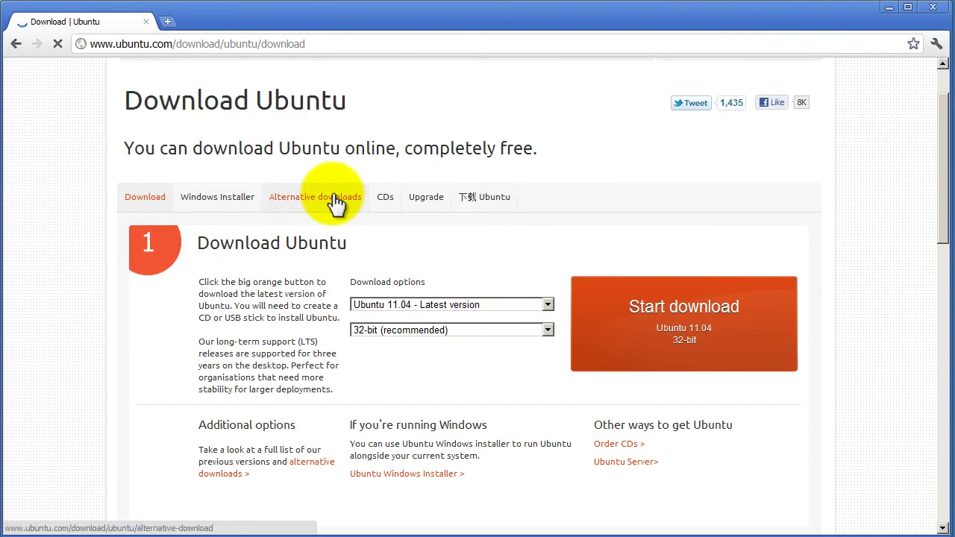
Step: Start downloading the Ubuntu 11.04 64-bit ISO, then cancel the download
click(468, 307)
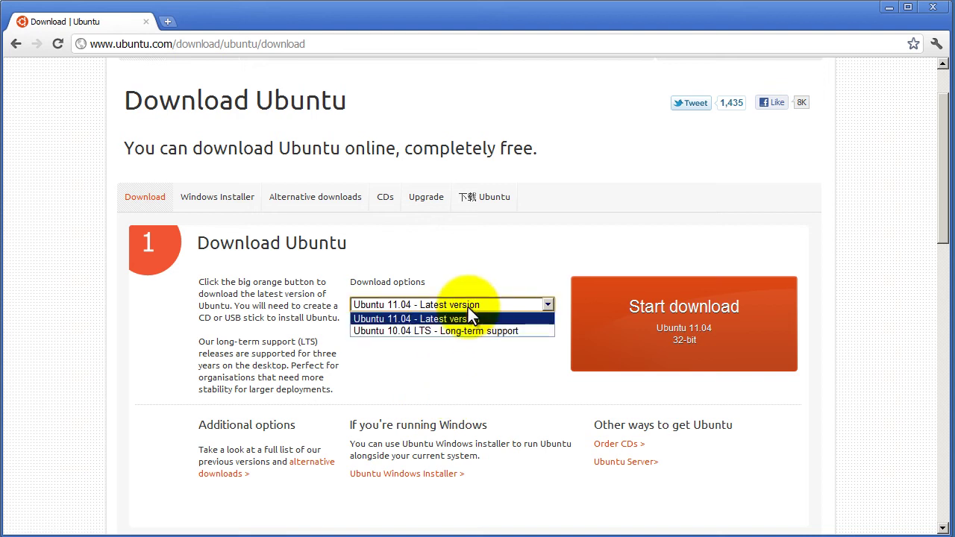
click(481, 321)
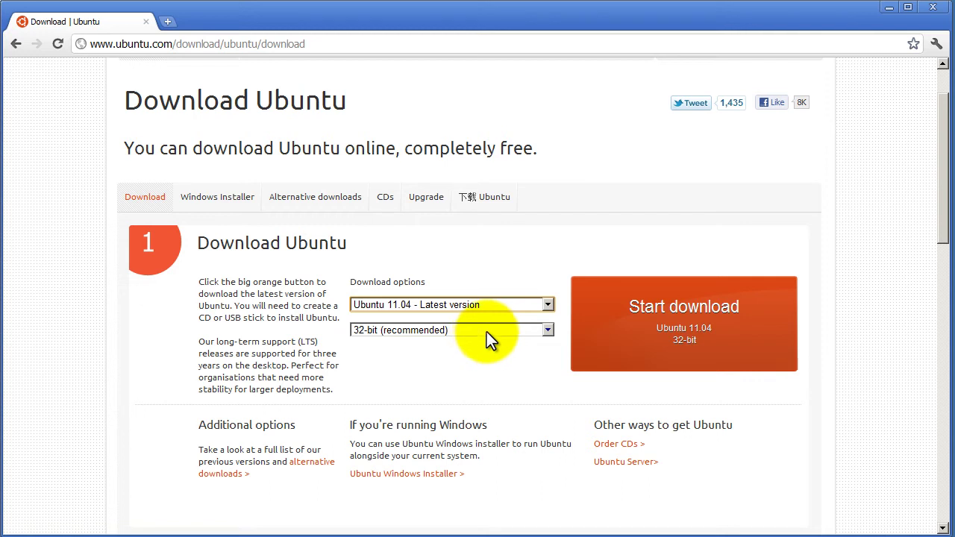
click(487, 332)
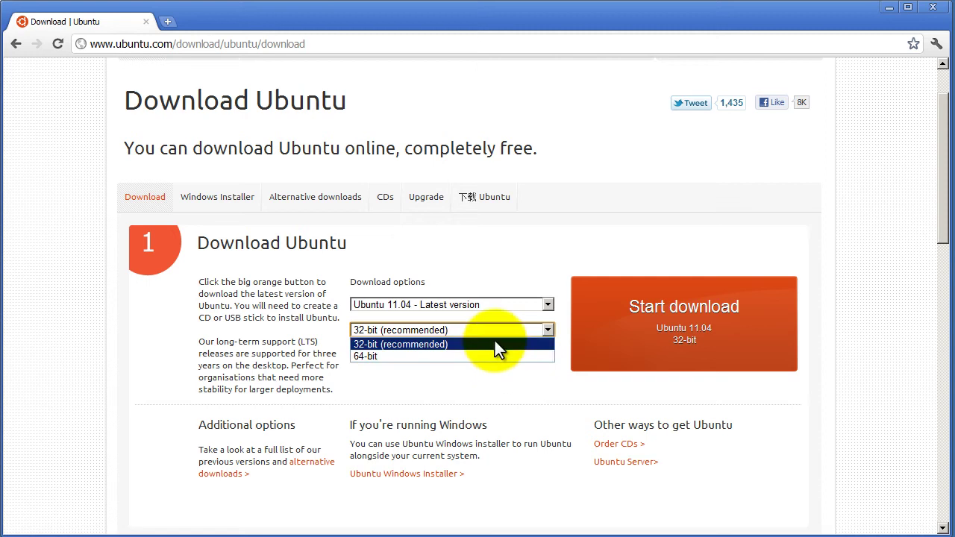
click(500, 358)
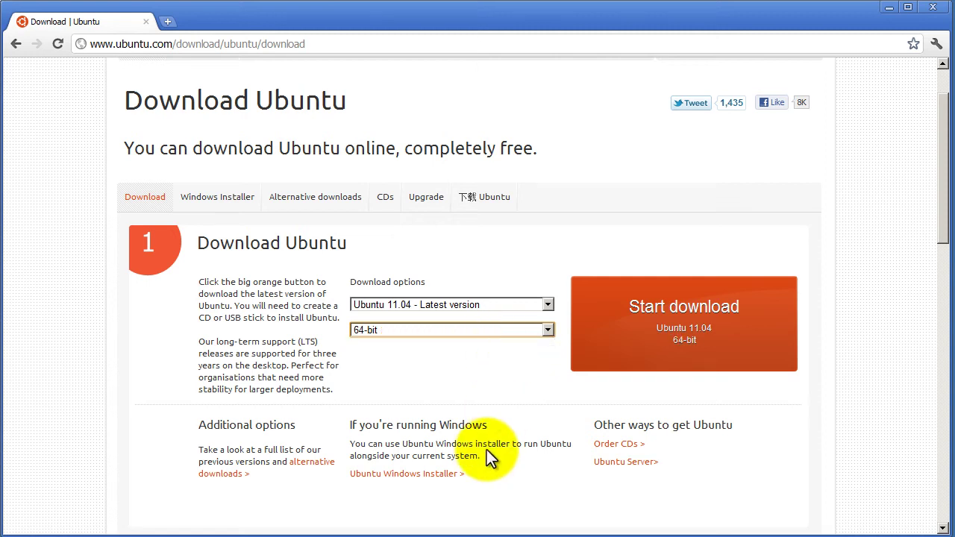
click(677, 355)
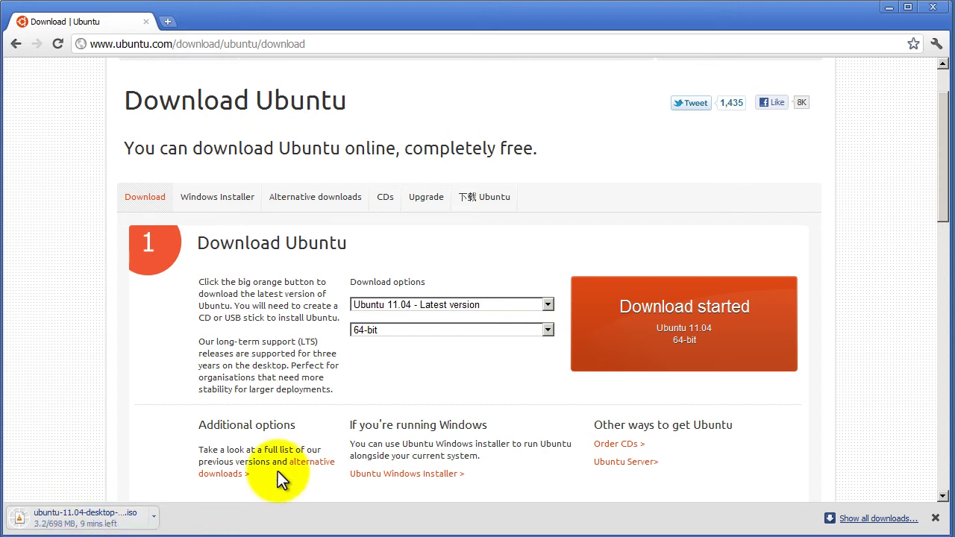
click(153, 516)
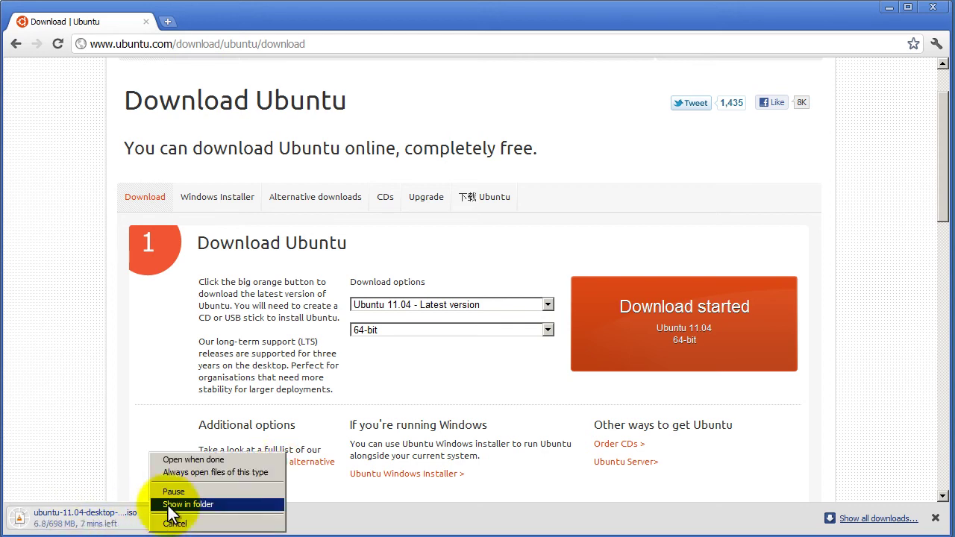
click(192, 523)
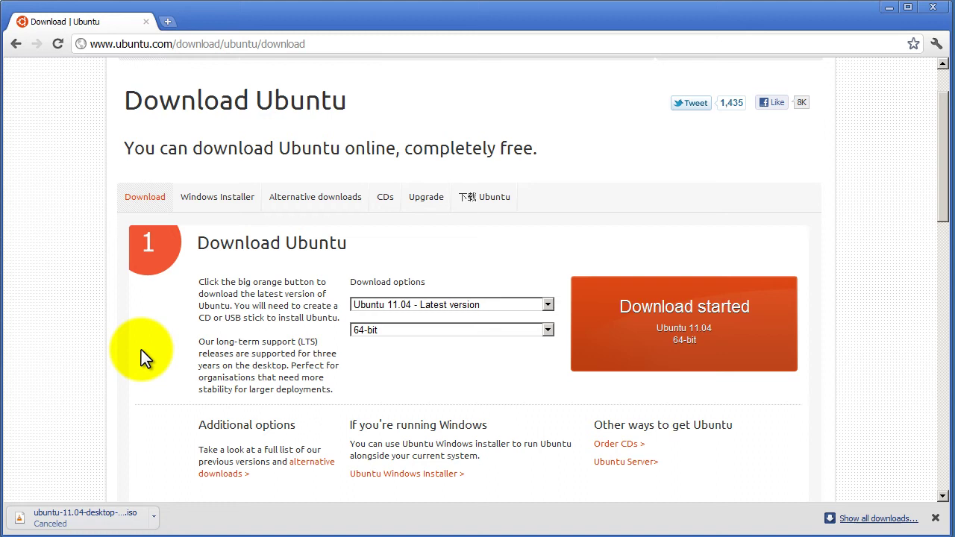
Step: Select the USB stick option for Windows and expand its 'Show me how' instructions
scroll(146, 364, down, 2)
scroll(146, 360, up, 1)
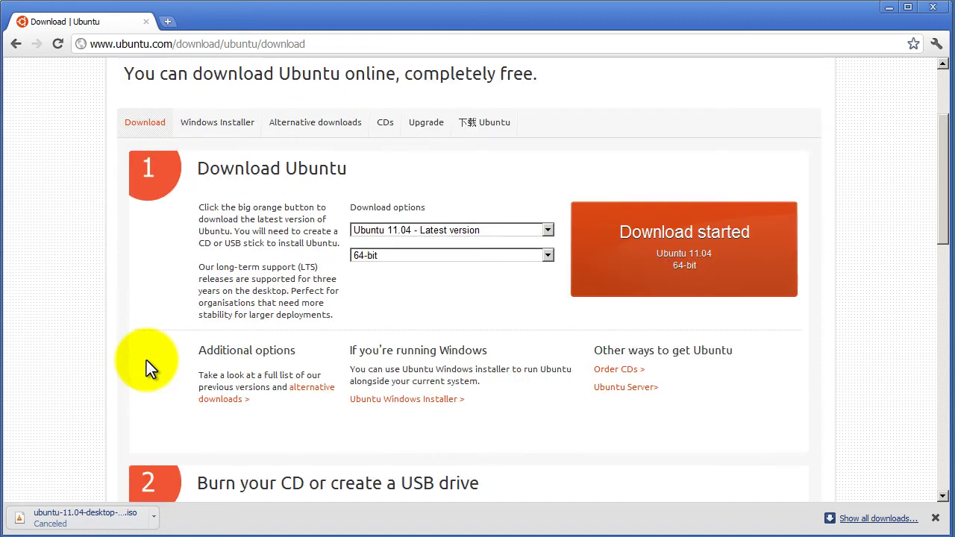
scroll(757, 311, down, 4)
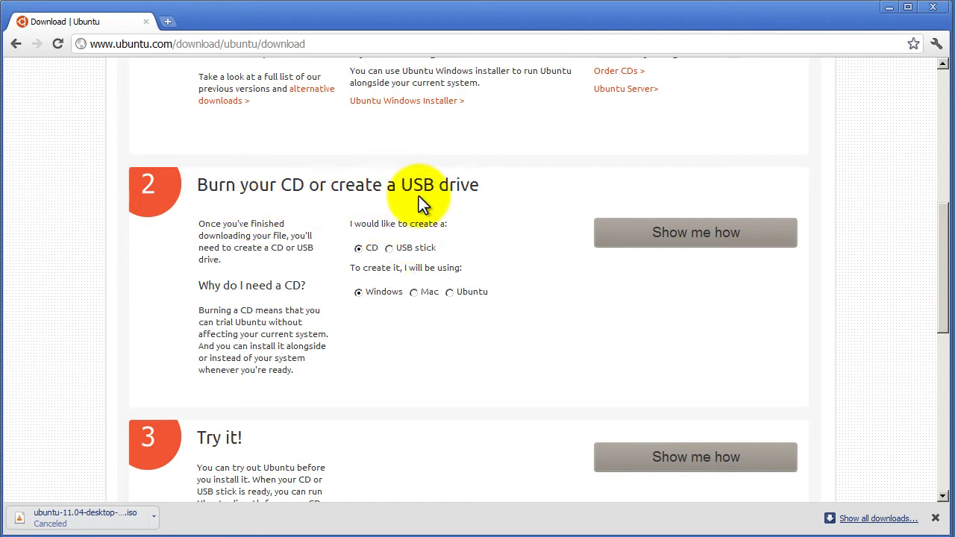
click(390, 249)
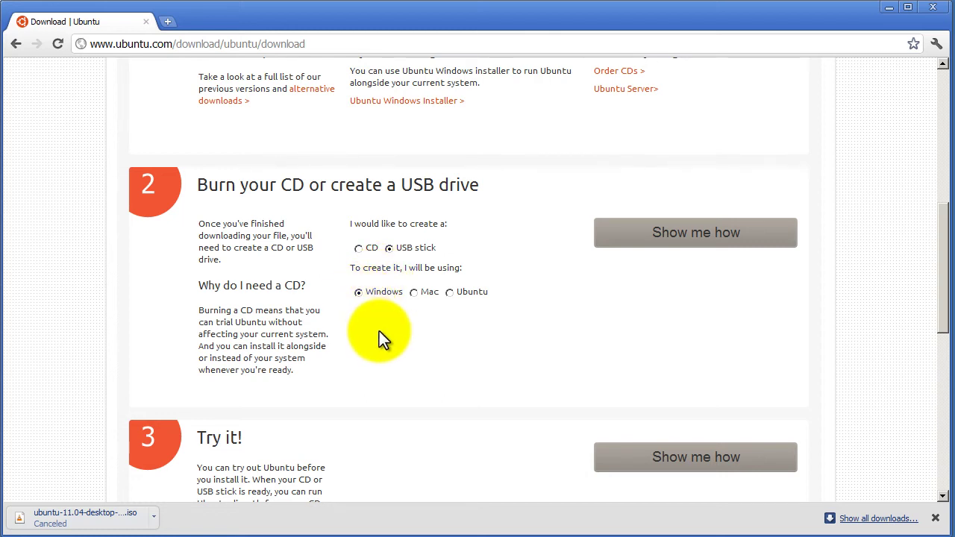
click(662, 235)
scroll(588, 328, down, 4)
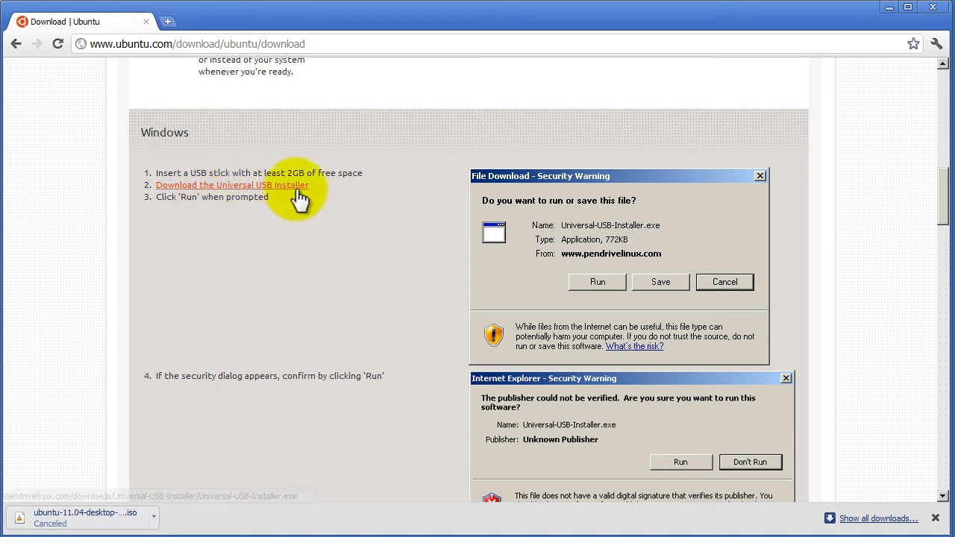
Step: Download Universal-USB-Installer-1.8.5.7.exe from the pendrivelinux Universal USB Installer page
click(275, 186)
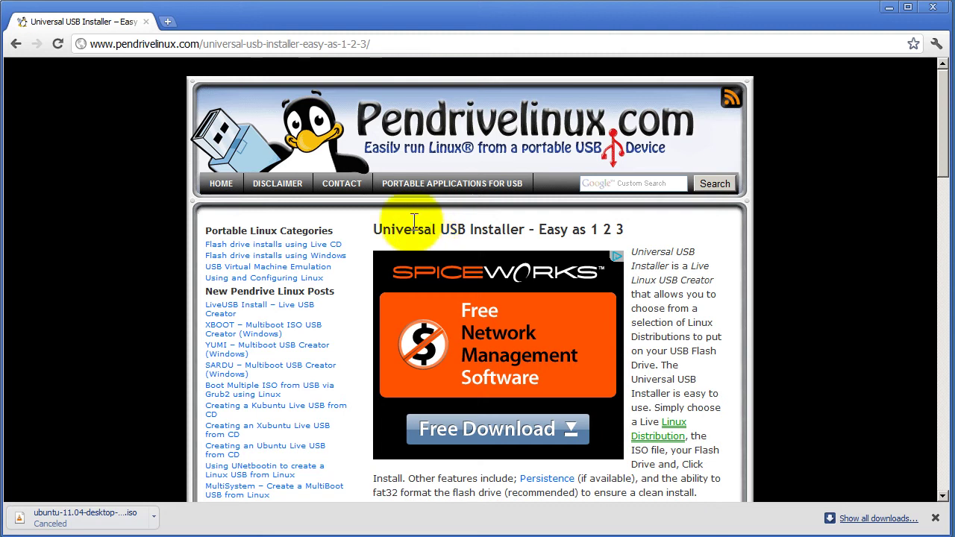
scroll(648, 350, down, 4)
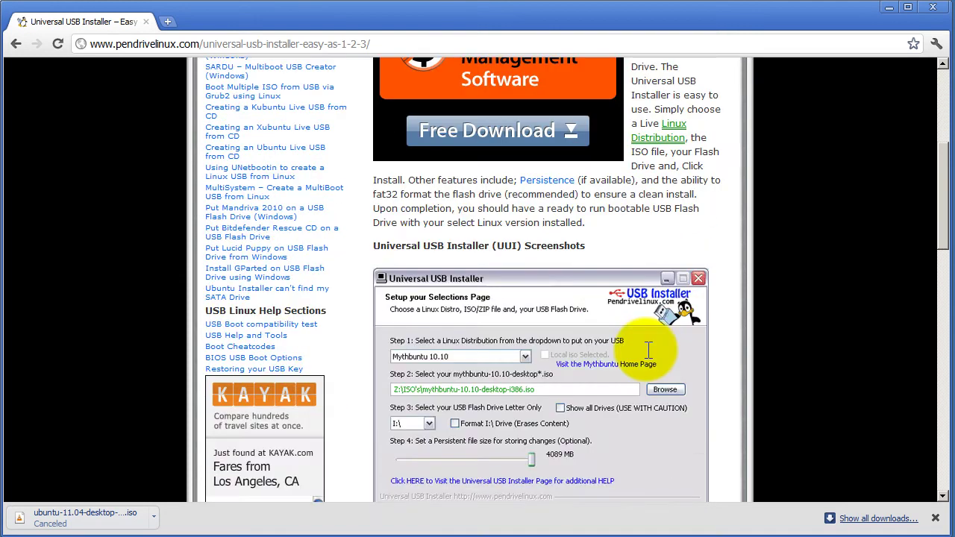
scroll(647, 351, down, 10)
scroll(647, 351, up, 8)
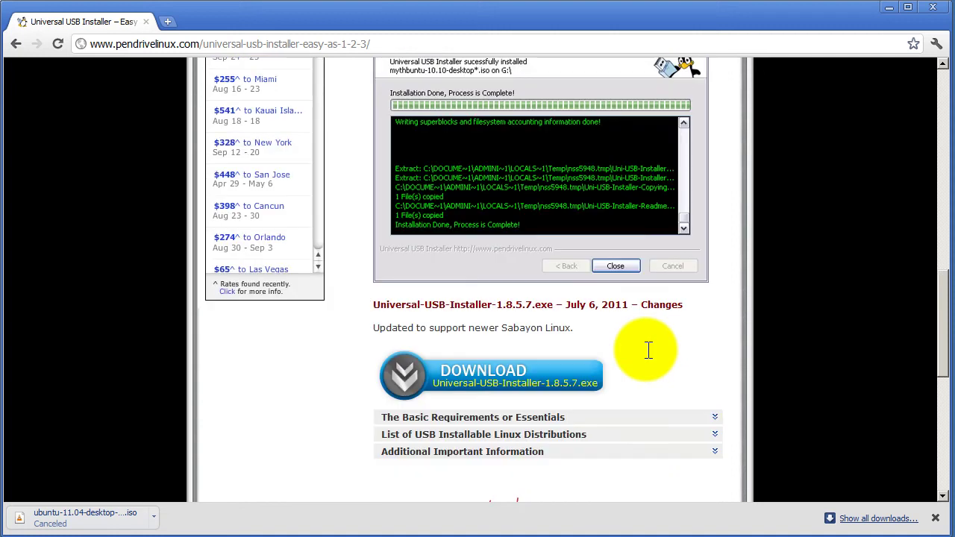
scroll(648, 351, down, 6)
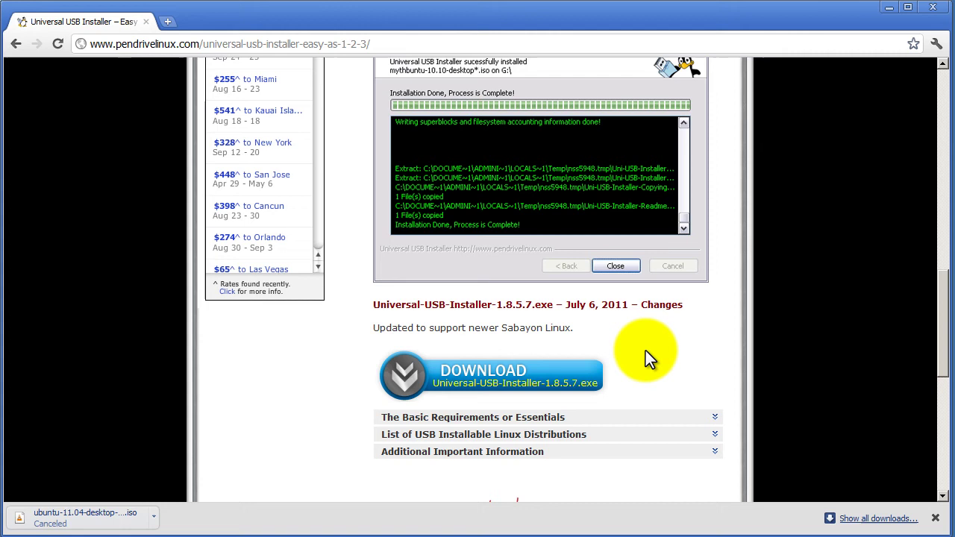
click(521, 397)
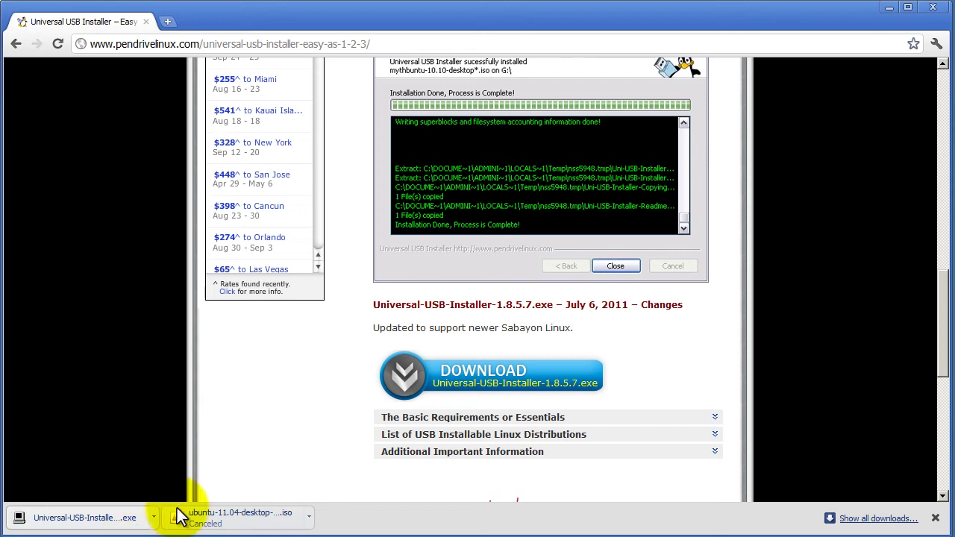
Step: In Downloads\linux, select the ubuntu-11.04-desktop-amd64 ISO, then the Universal-USB-Installer-1.8.5.7 program
scroll(530, 448, up, 3)
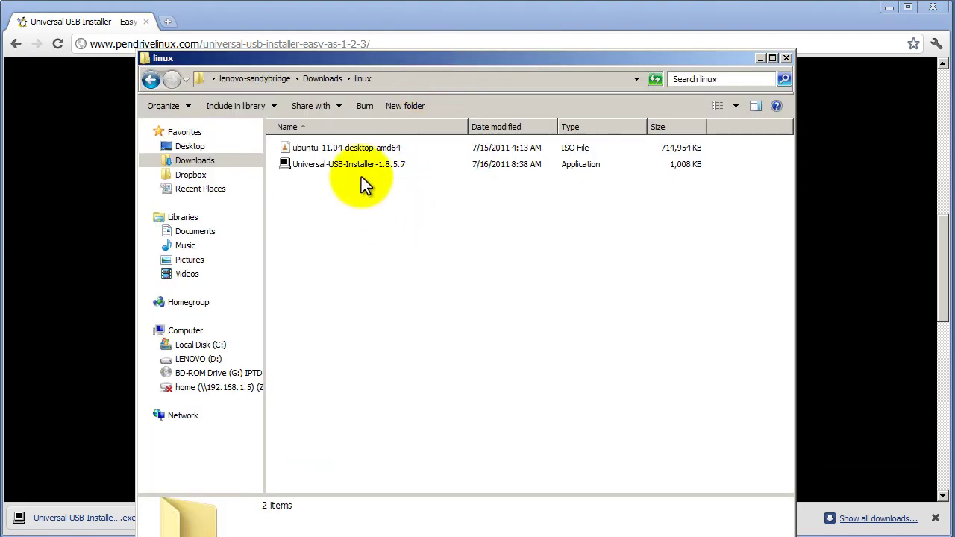
click(360, 150)
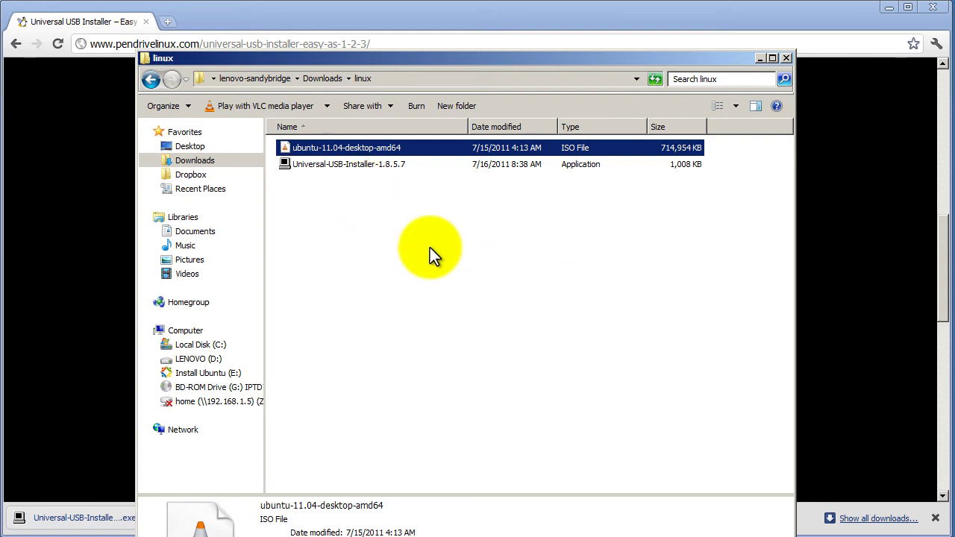
click(393, 165)
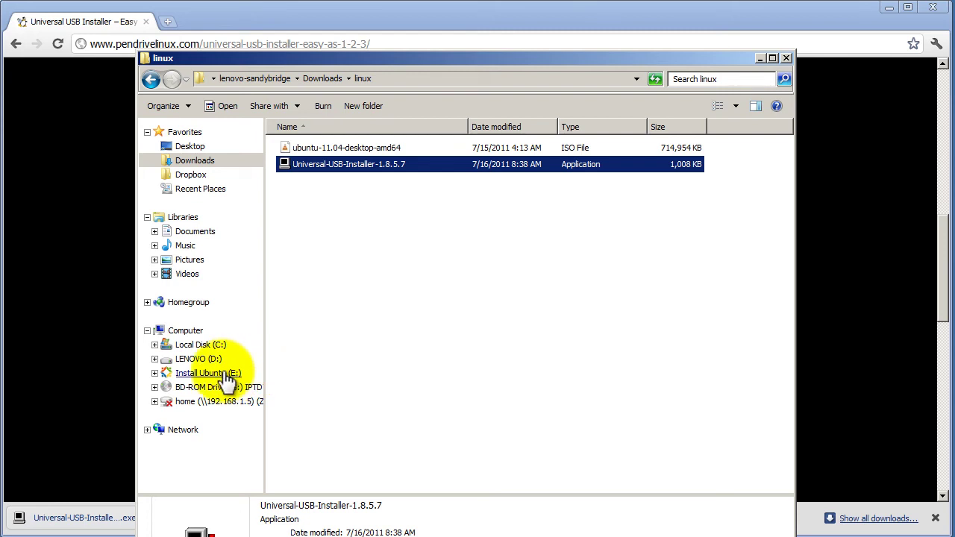
Step: Format the Install Ubuntu (E:) drive as FAT32, confirm the data-loss warning, and close the Format window
right_click(226, 382)
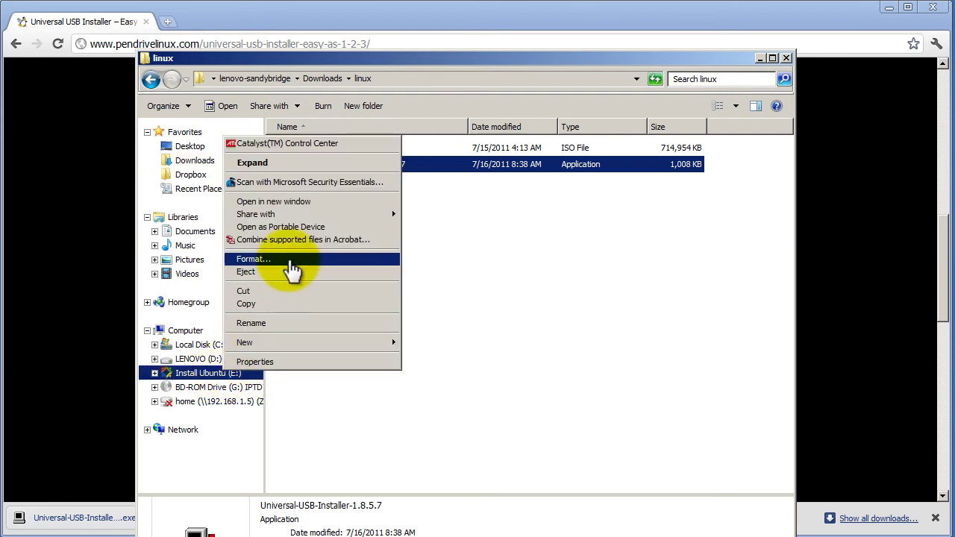
click(290, 261)
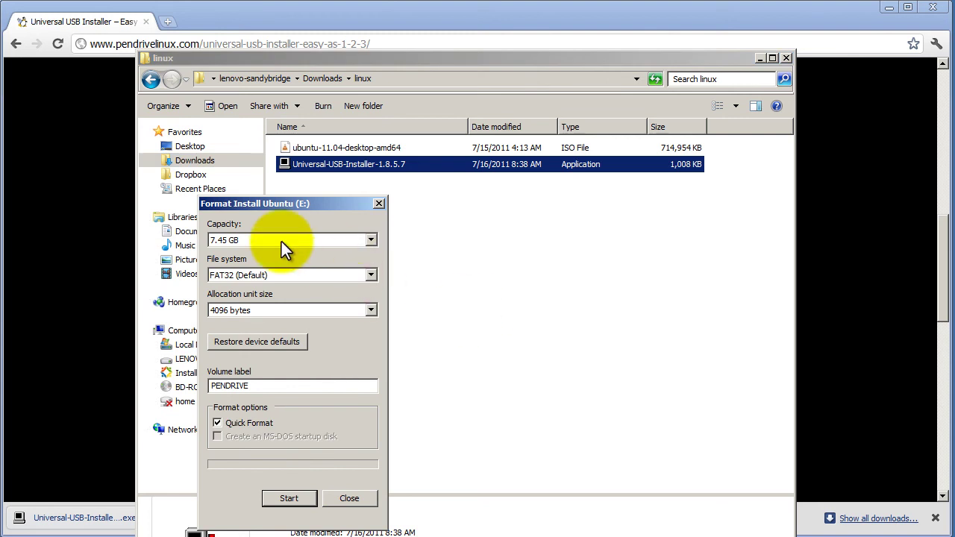
click(281, 242)
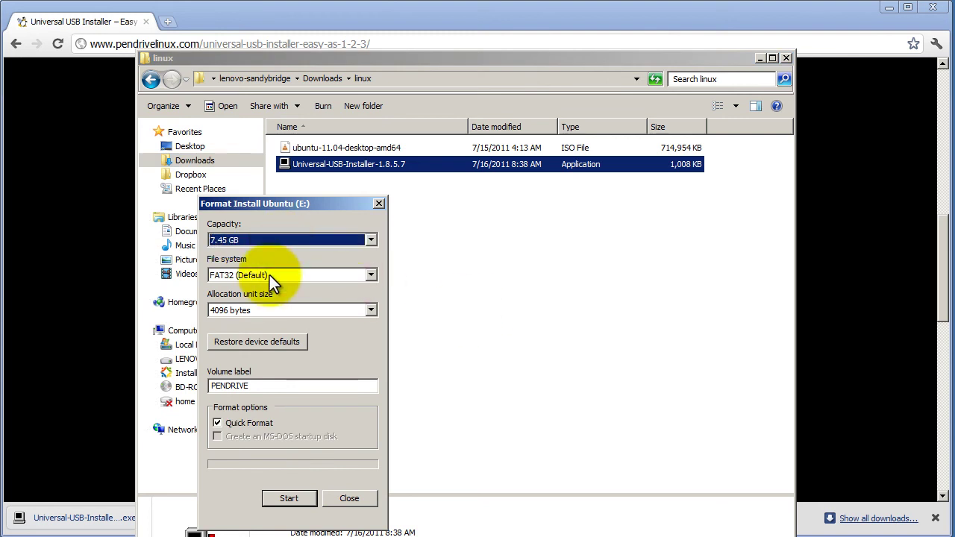
click(269, 275)
click(268, 275)
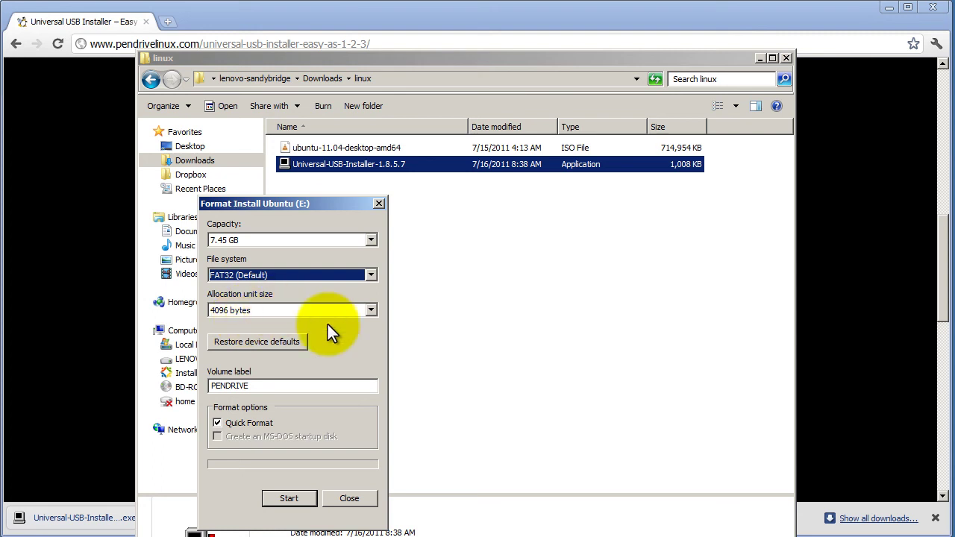
click(307, 504)
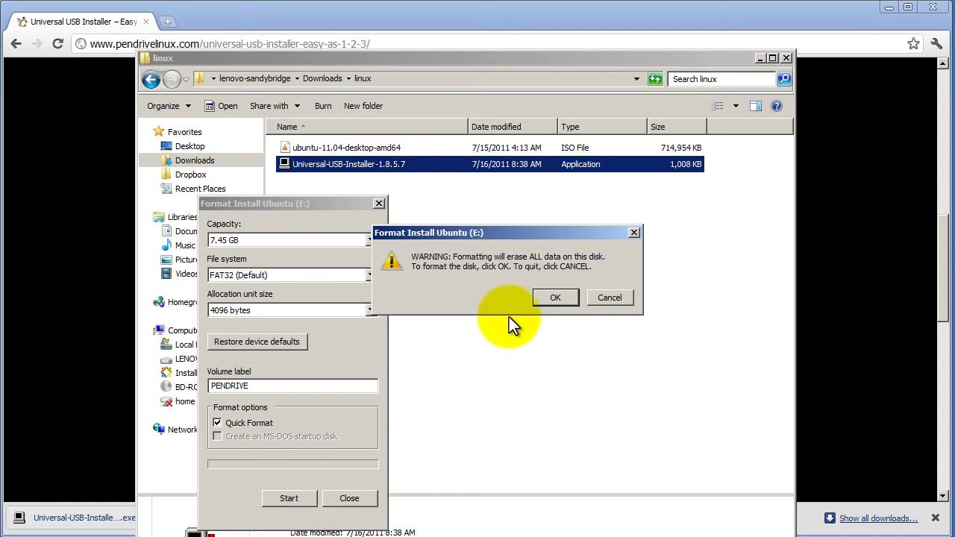
click(541, 303)
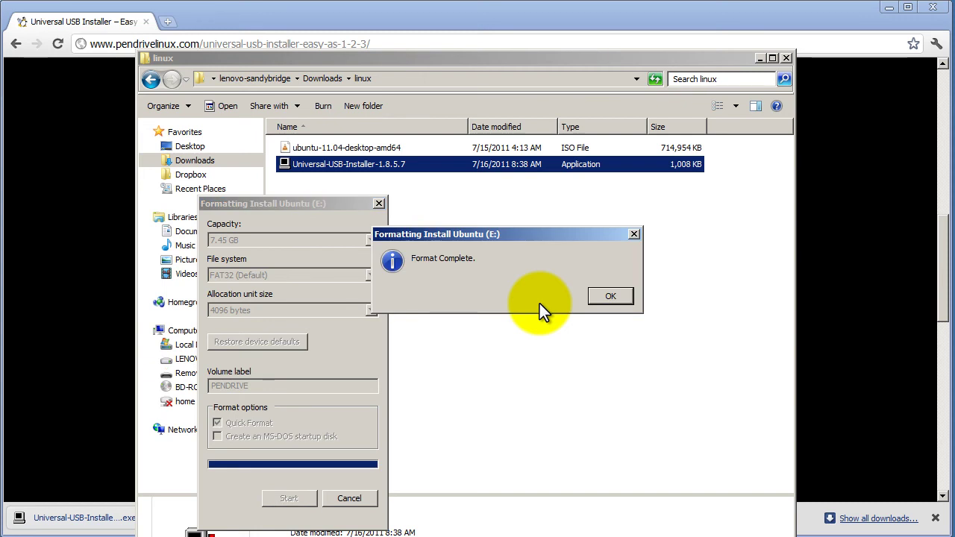
click(609, 297)
click(359, 498)
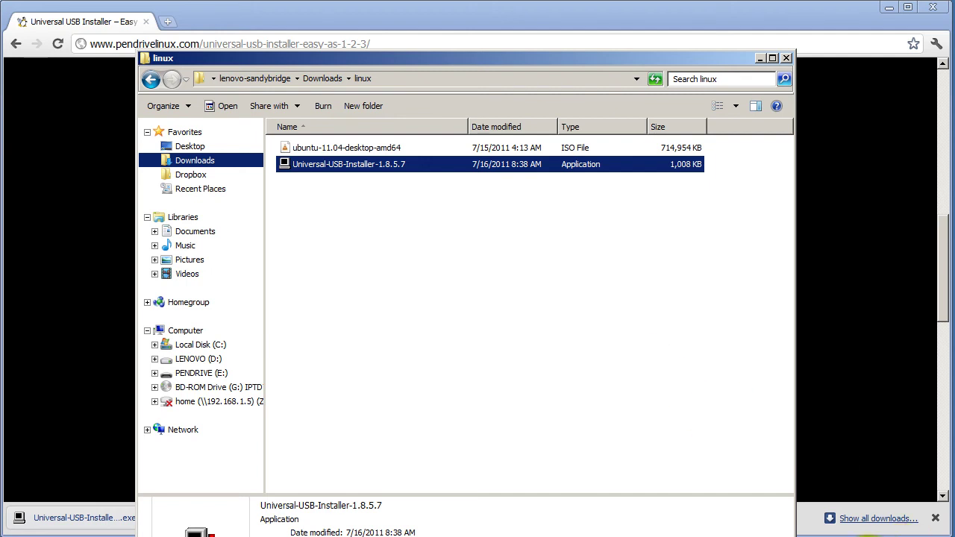
Step: Reveal the hidden system-tray icons in the taskbar's notification area
click(858, 536)
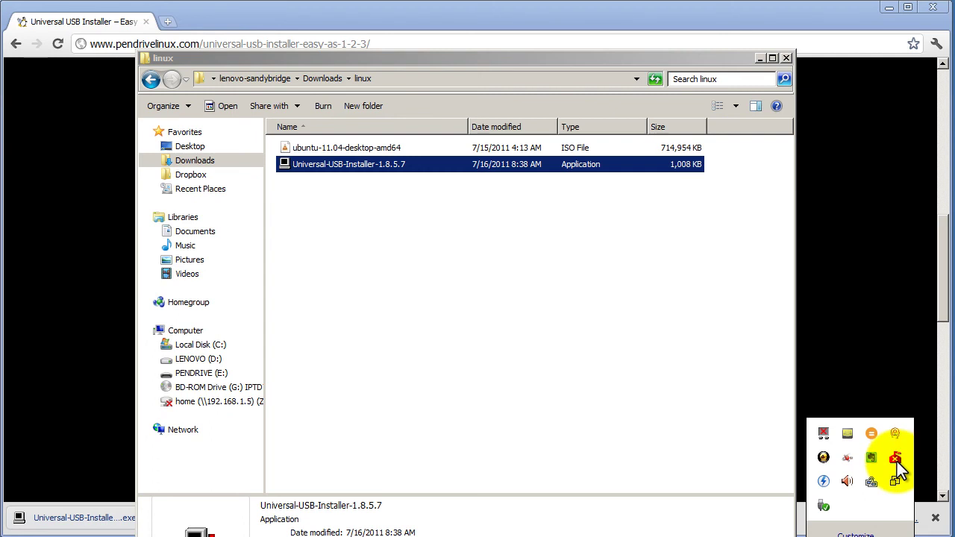
right_click(898, 463)
click(907, 472)
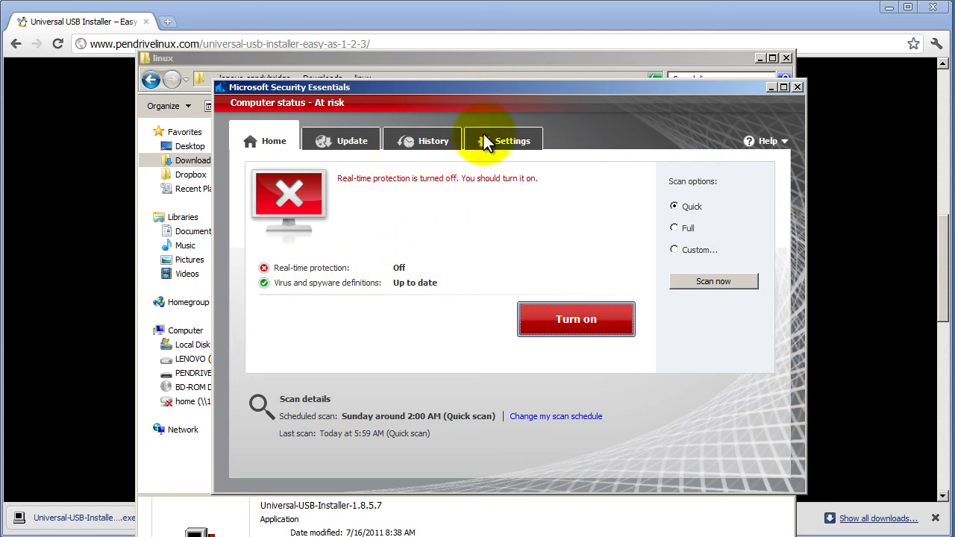
click(502, 140)
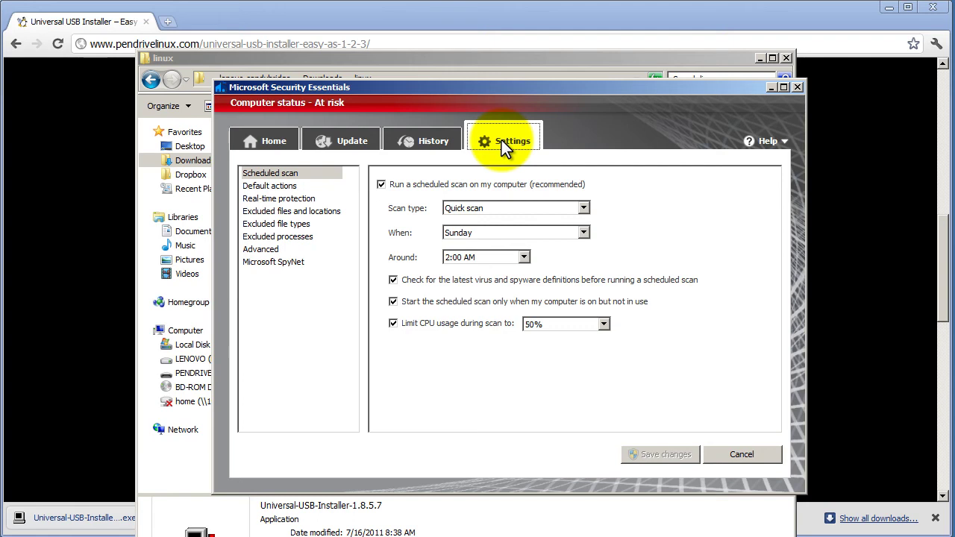
click(299, 199)
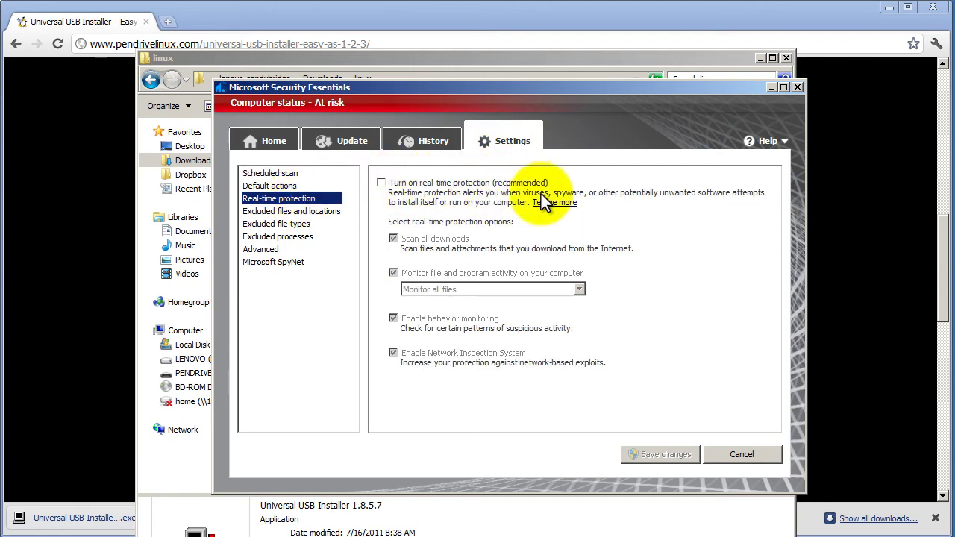
click(383, 183)
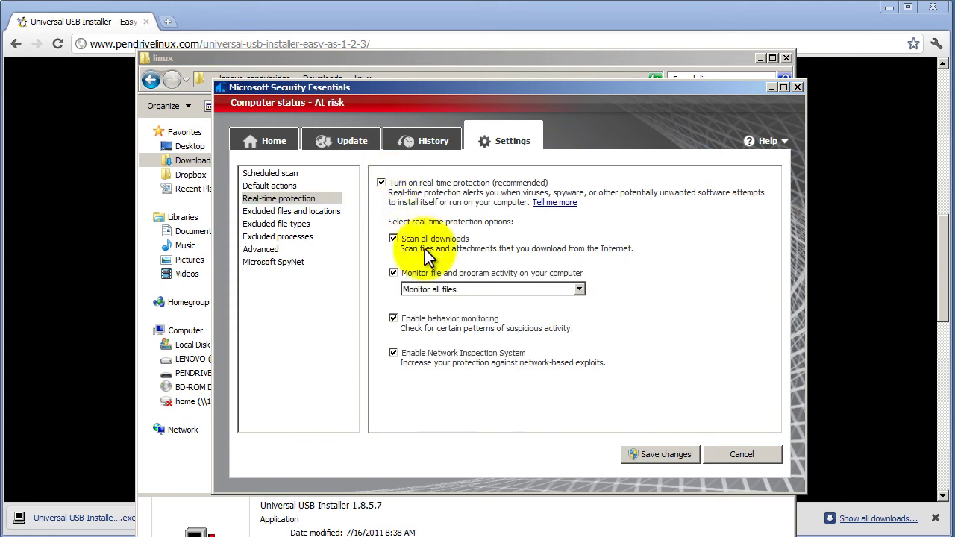
click(386, 187)
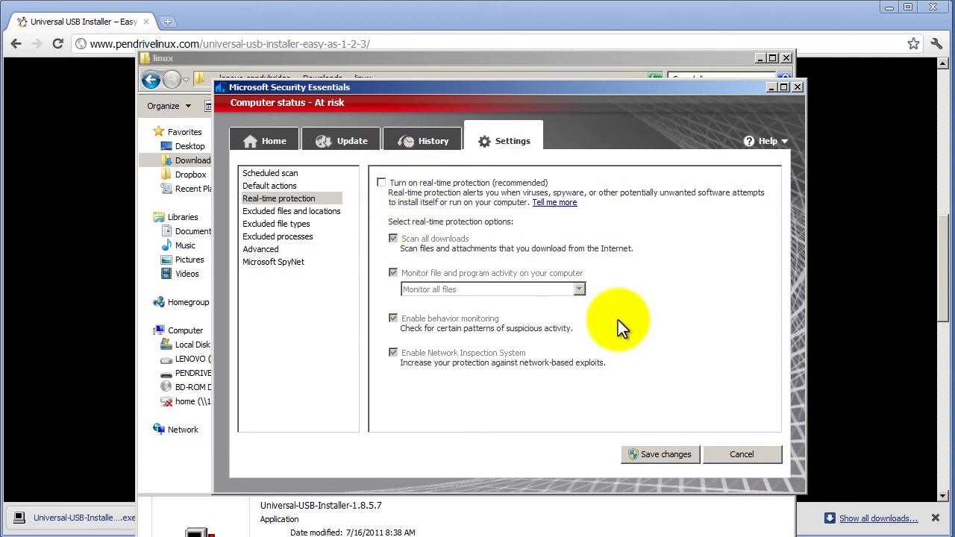
click(708, 454)
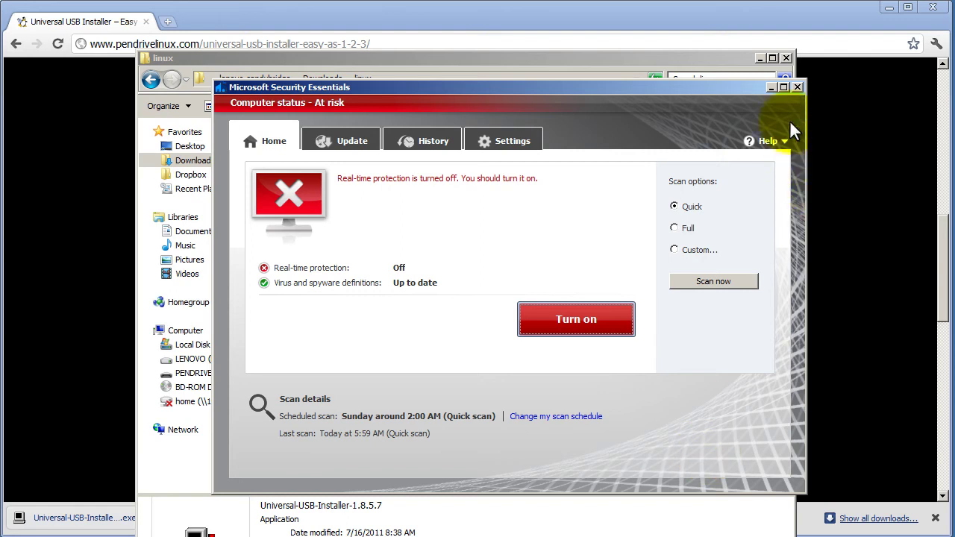
click(797, 86)
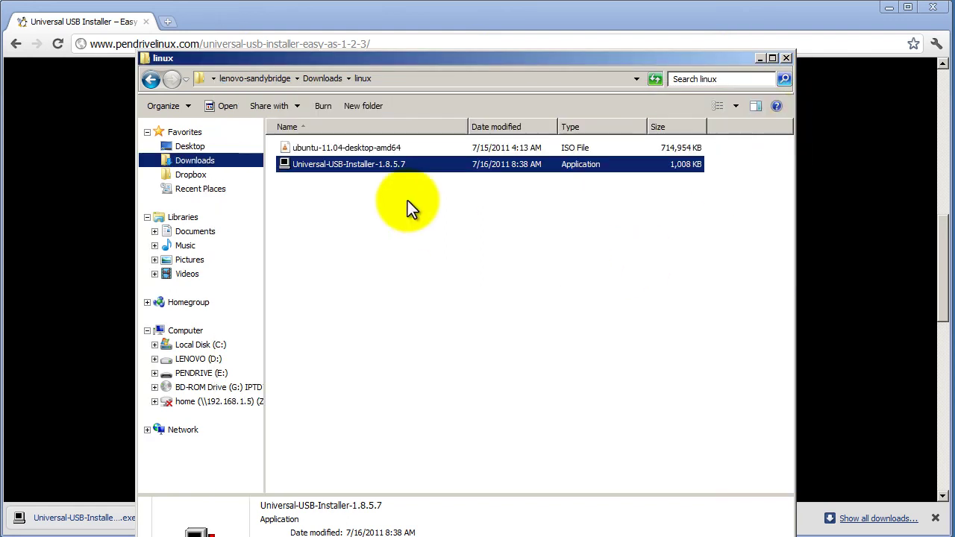
Step: Run Universal-USB-Installer-1.8.5.7, accept the licence, and select Ubuntu 11.04 in Step 1
double_click(364, 167)
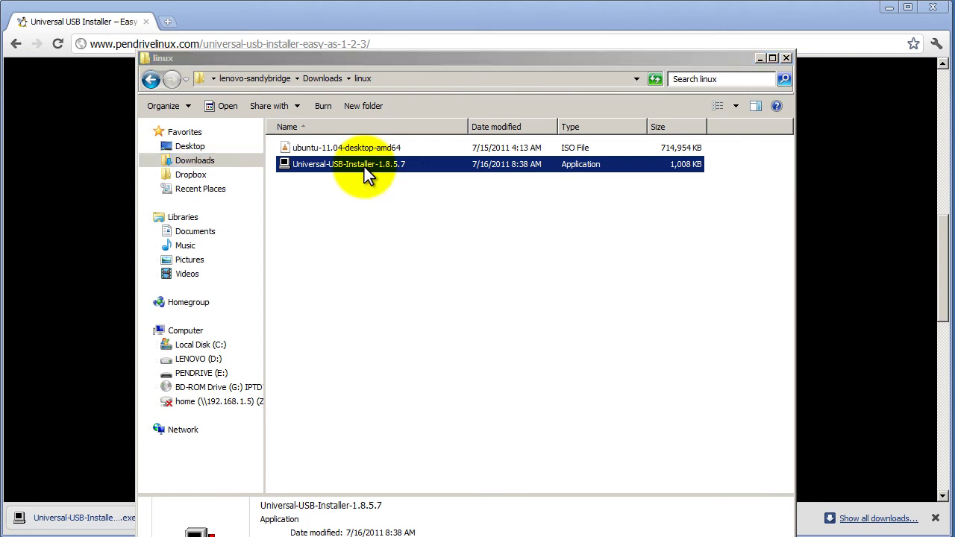
click(564, 307)
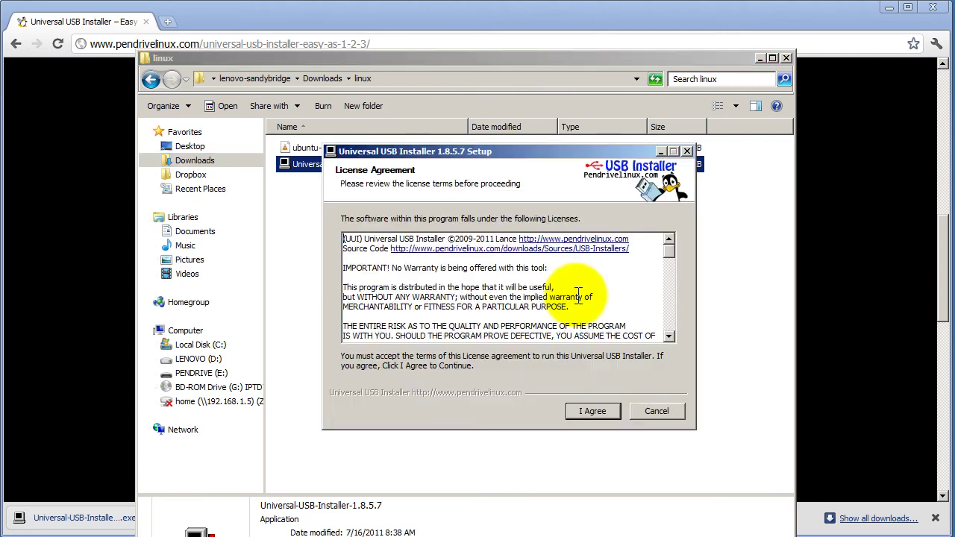
click(603, 414)
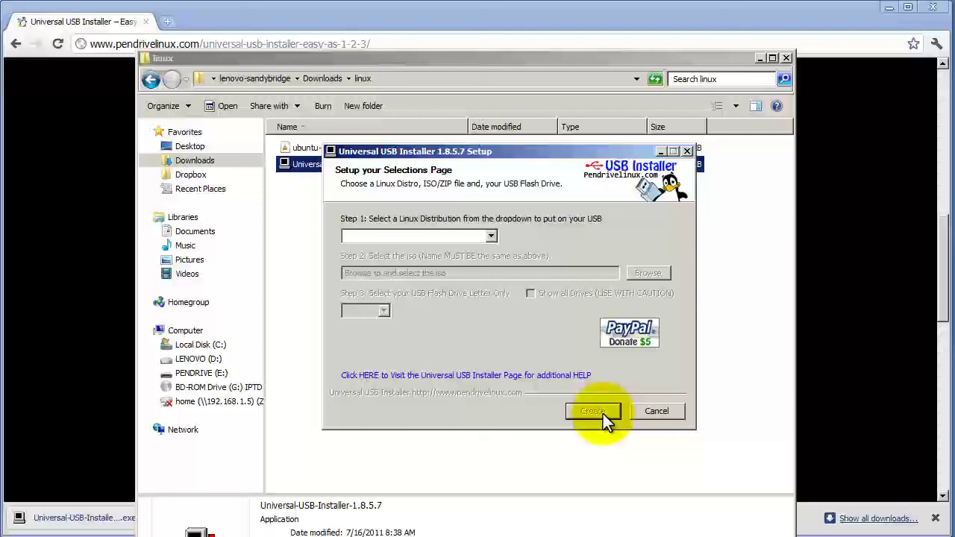
drag(571, 151, 510, 124)
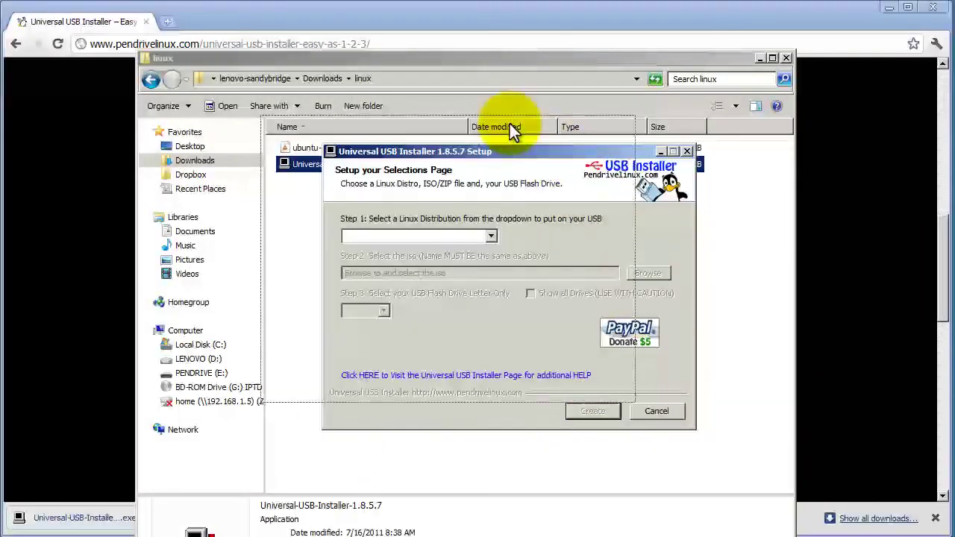
click(428, 210)
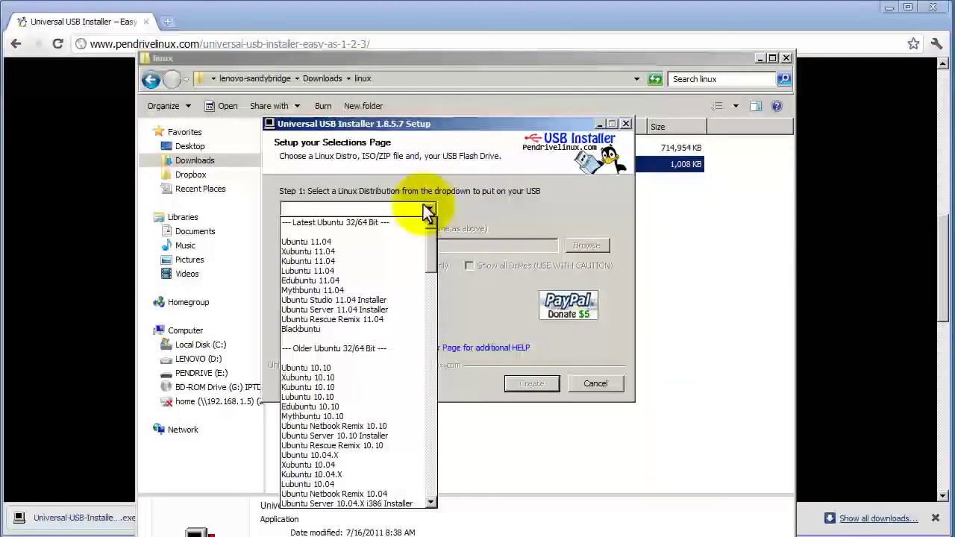
click(377, 241)
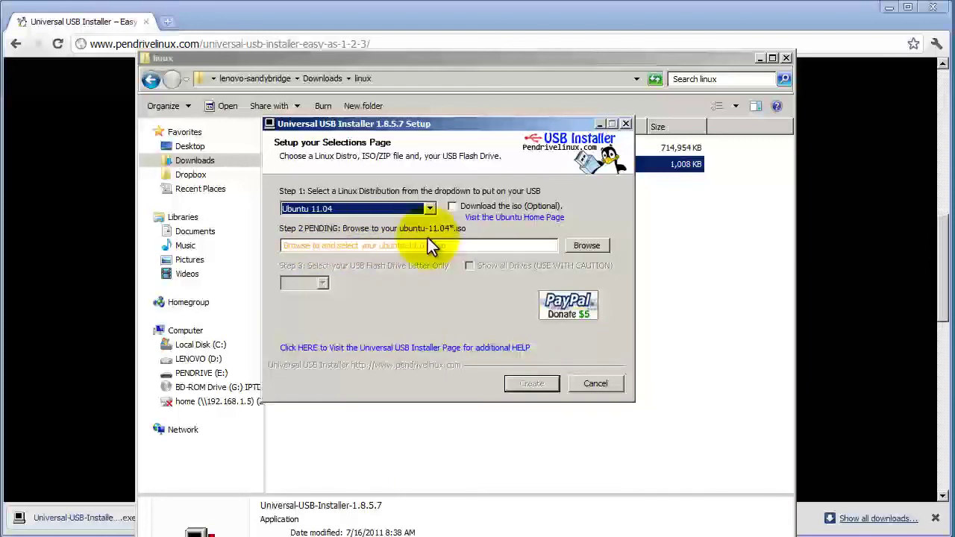
Step: Browse to and select the ubuntu-11.04-desktop-amd64 ISO as the source file
click(593, 247)
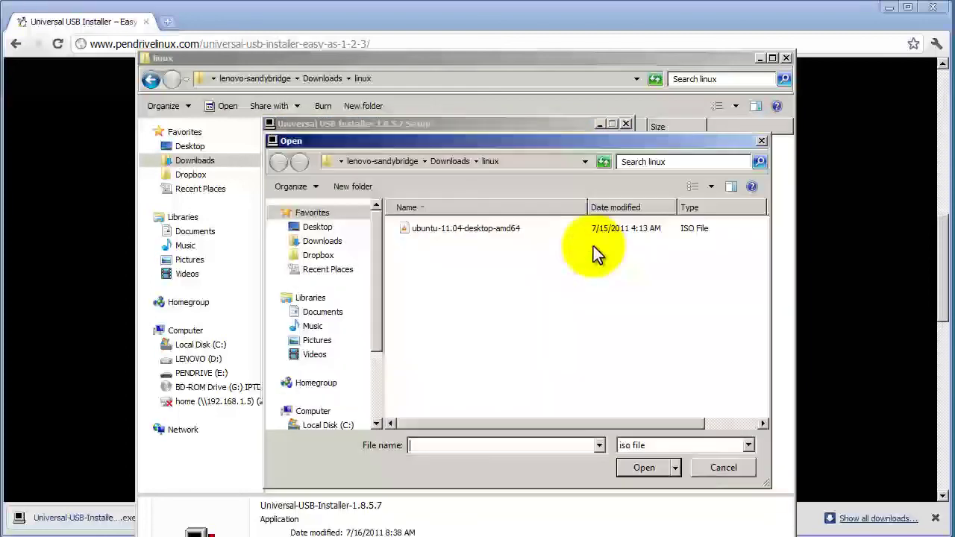
click(482, 228)
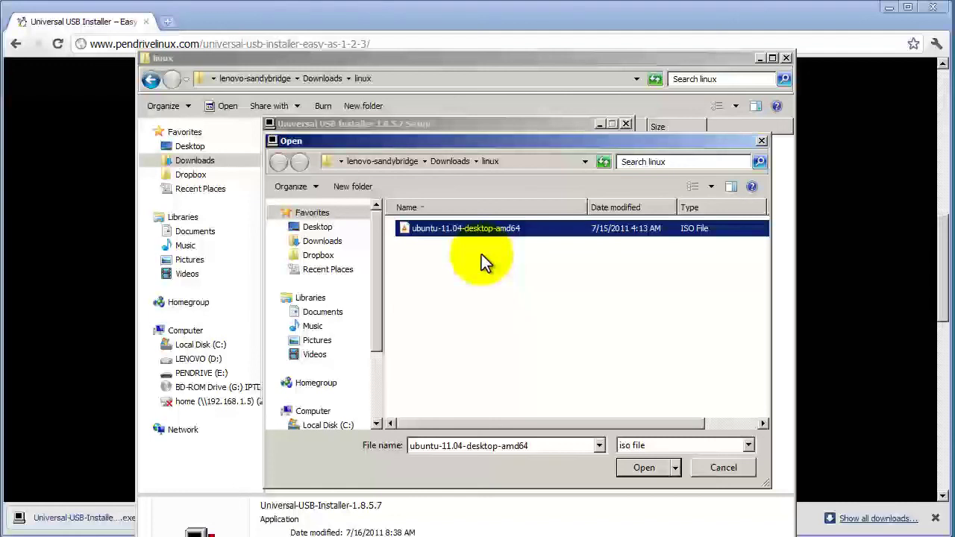
click(641, 467)
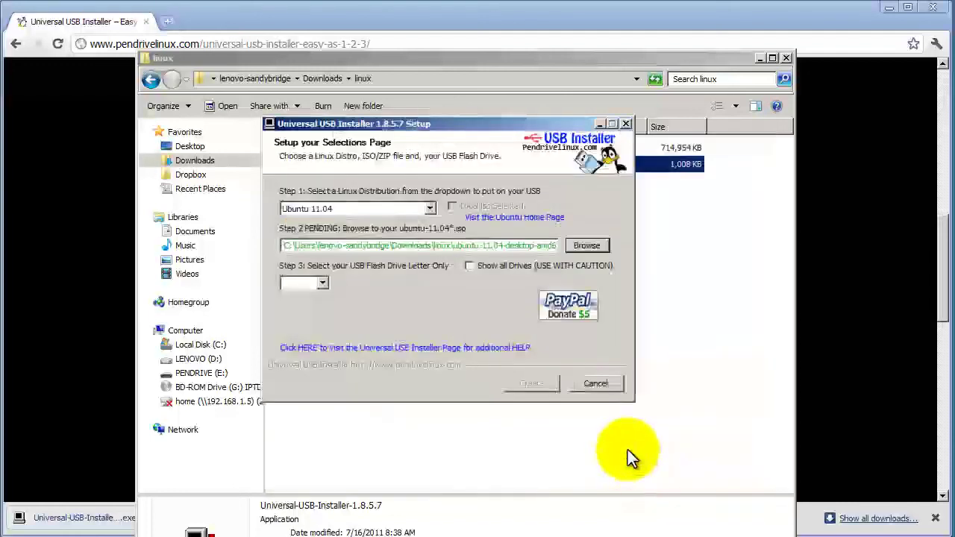
Step: Select E:\ as the USB drive and set the persistent file size to 1012 MB
click(323, 285)
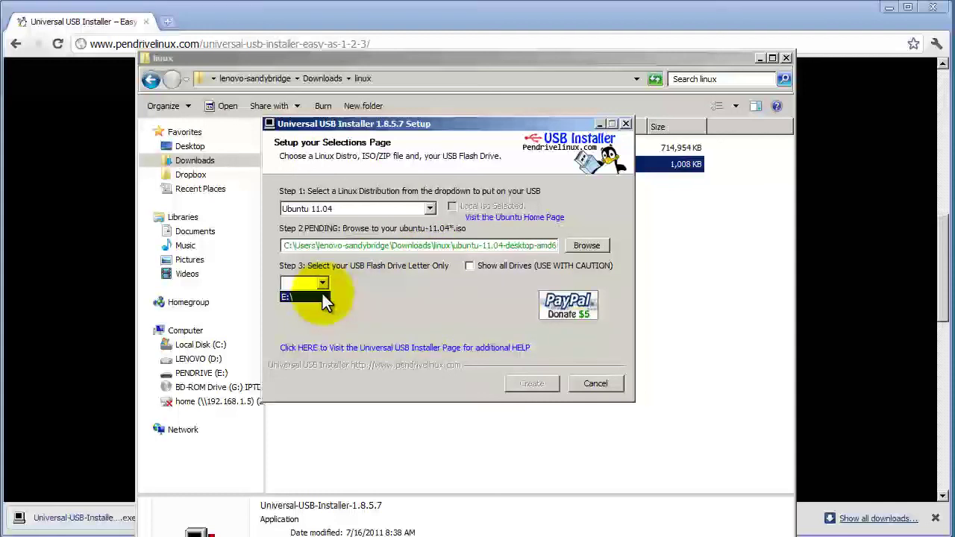
click(324, 297)
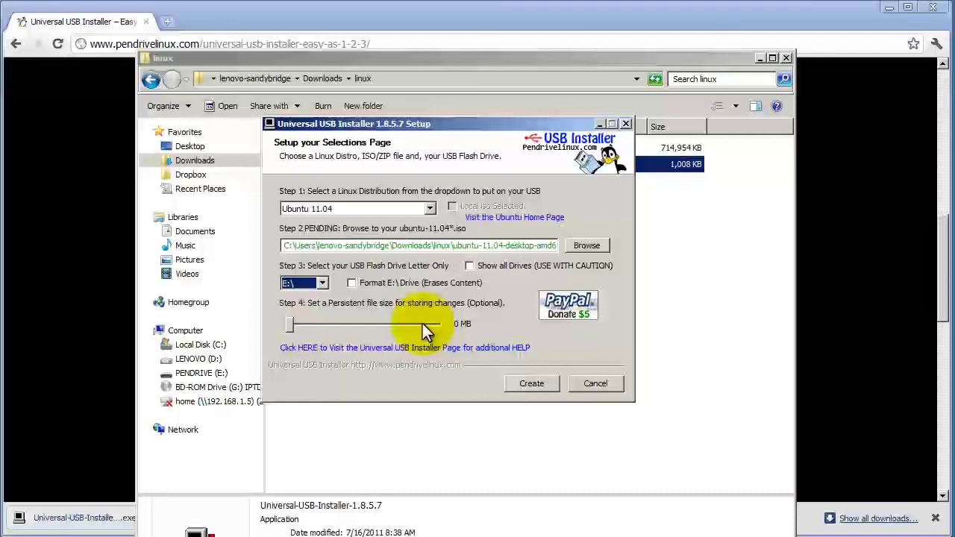
click(291, 327)
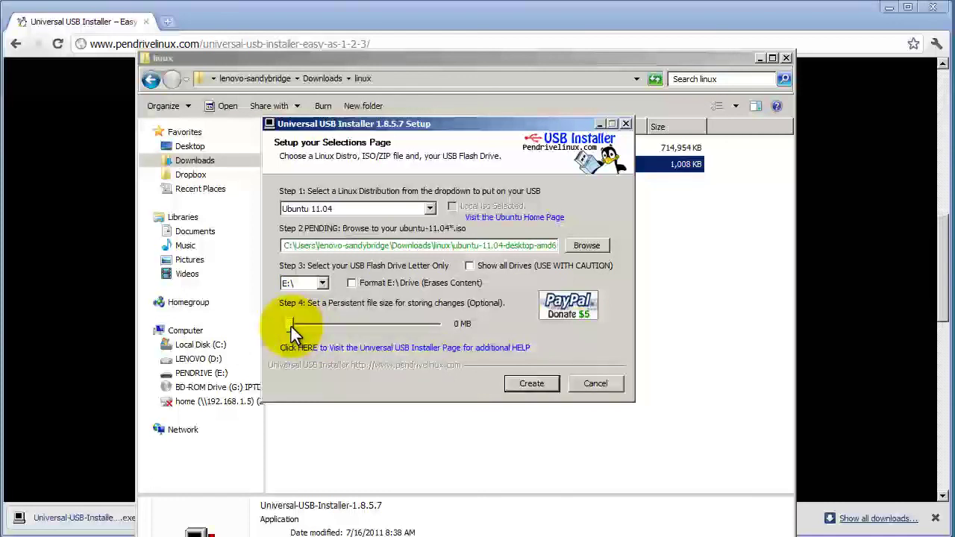
drag(291, 327, 327, 327)
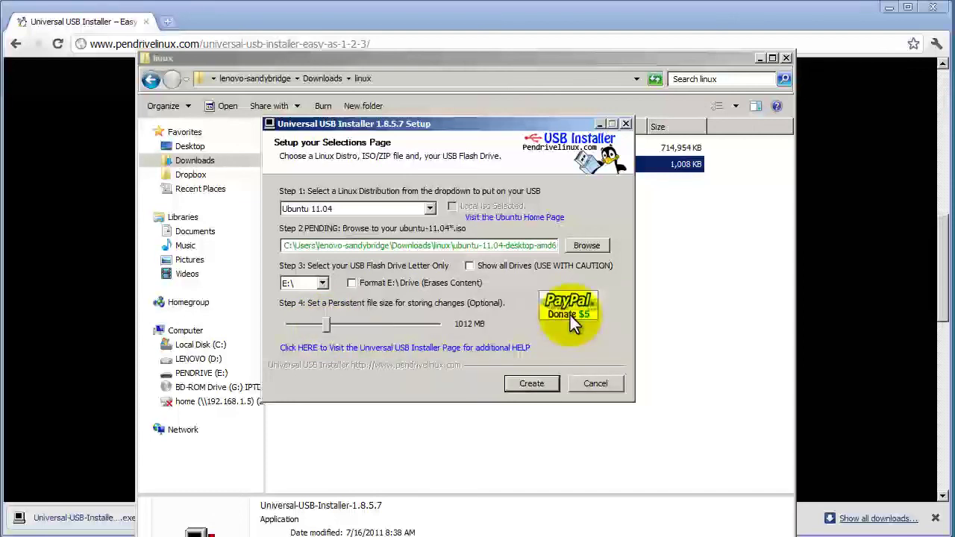
Step: Click Create and confirm with Yes to begin installing Ubuntu 11.04 onto E:
click(532, 384)
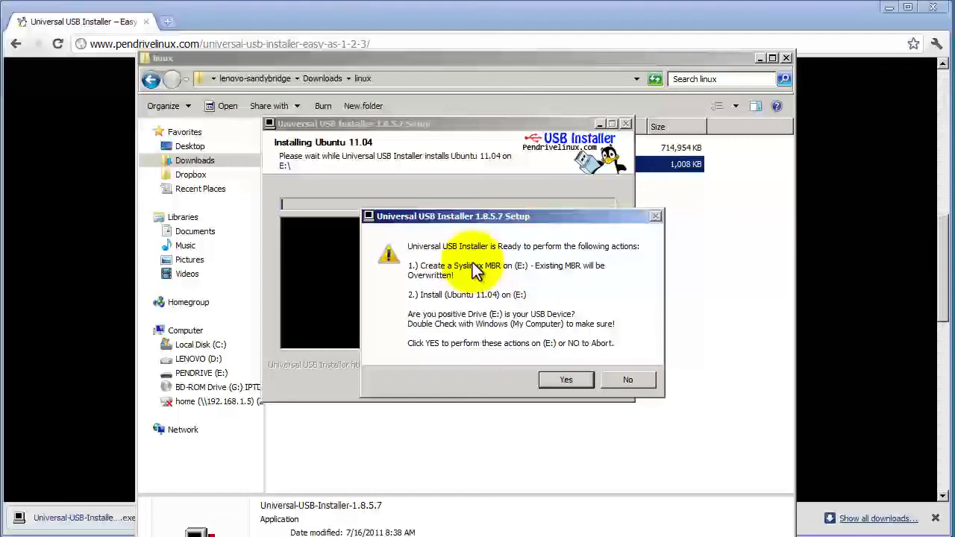
click(577, 378)
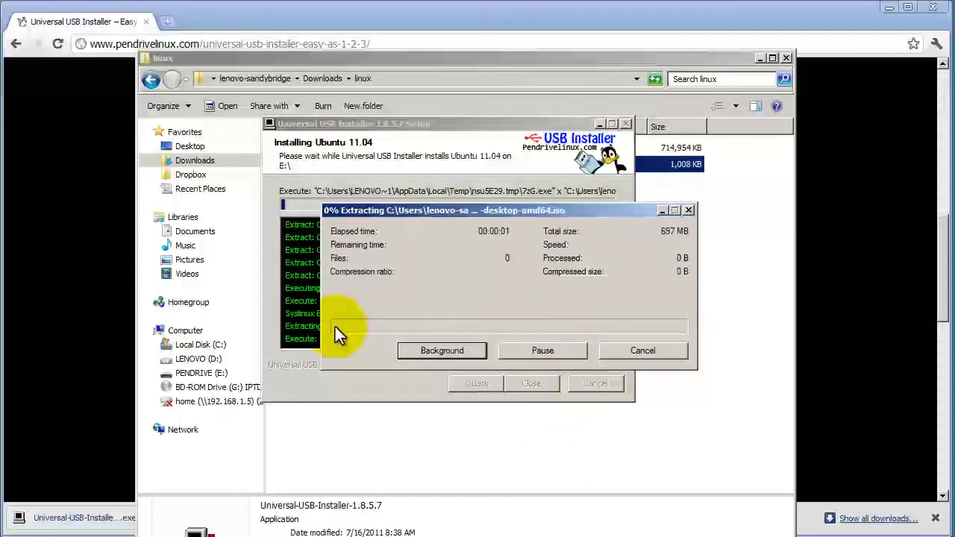